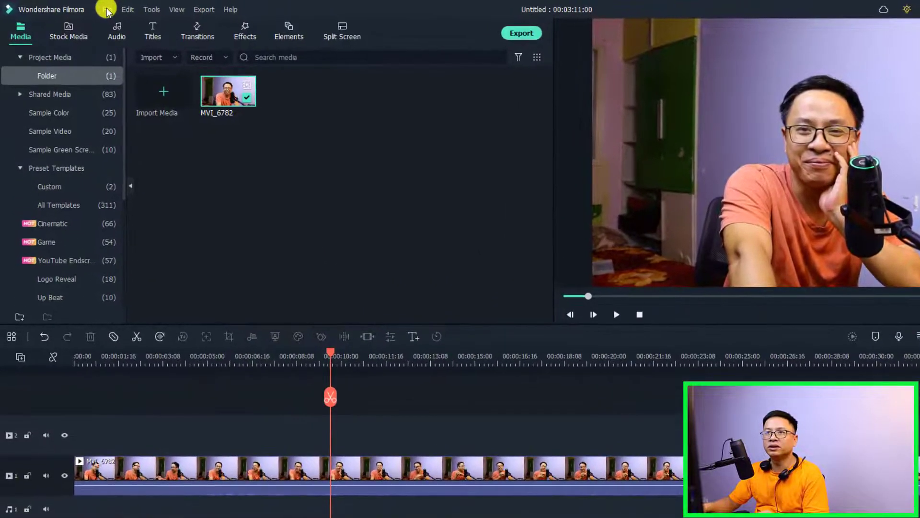
Step: Open the File menu in the Filmora editor
left_click(107, 9)
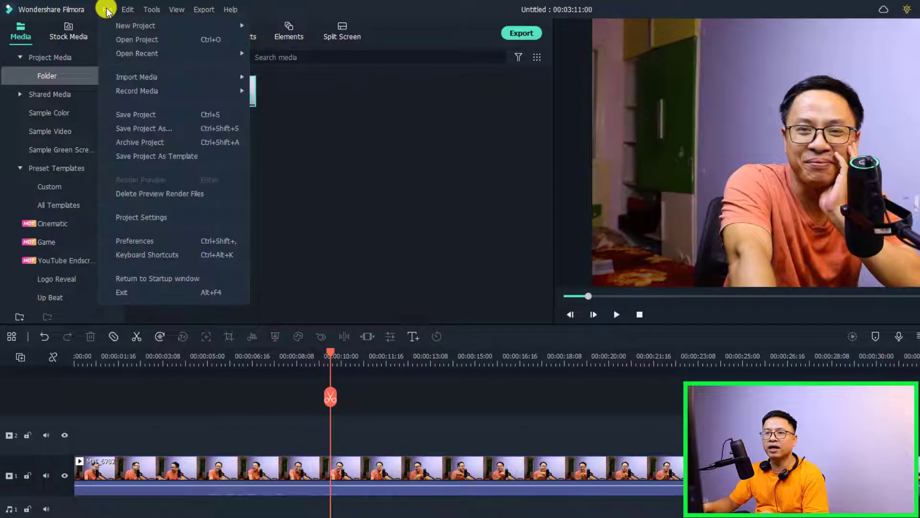
Step: Open Keyboard Shortcuts and browse the shortcut categories
left_click(169, 258)
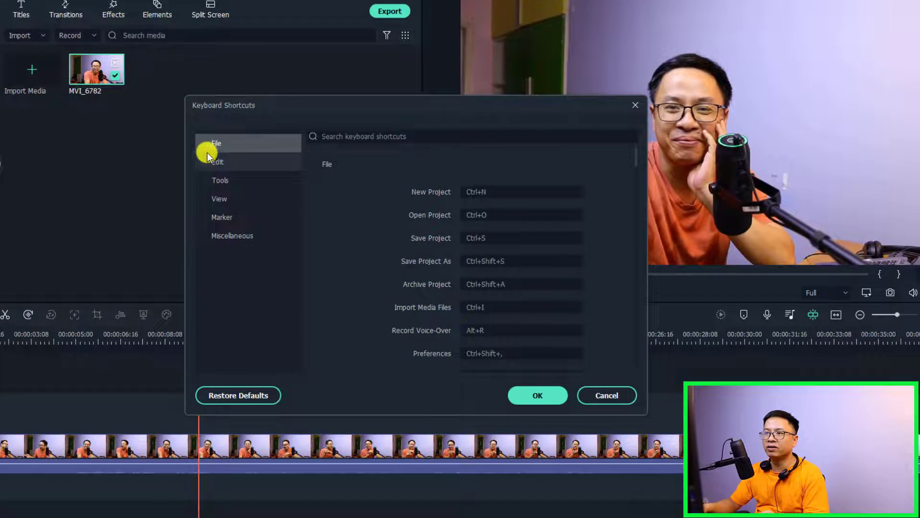
left_click(257, 168)
left_click(218, 182)
left_click(218, 199)
left_click(218, 216)
left_click(229, 234)
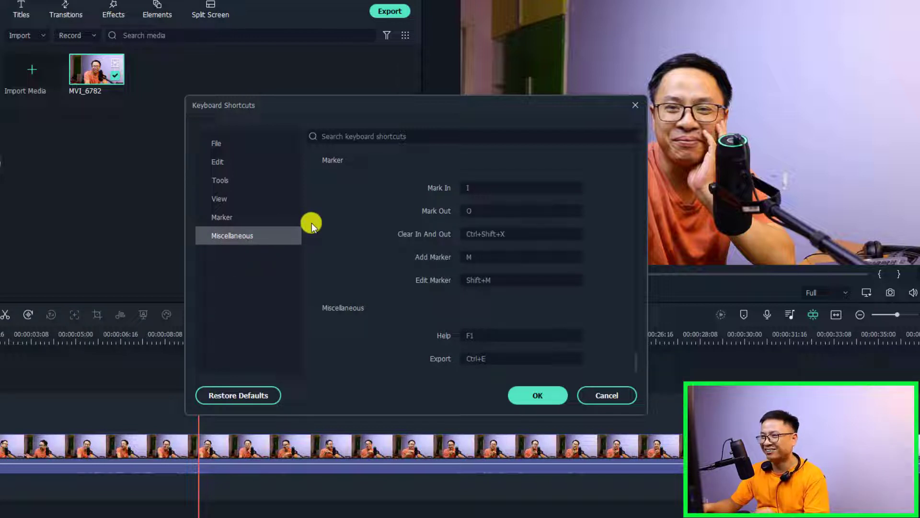
Step: Show the Edit category and make the Ripple Delete field ready for a new key
left_click(217, 142)
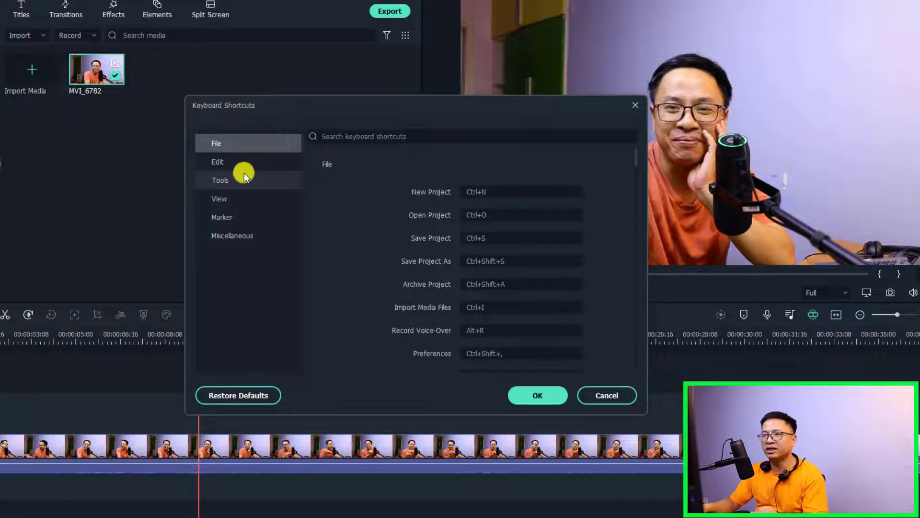
left_click(218, 163)
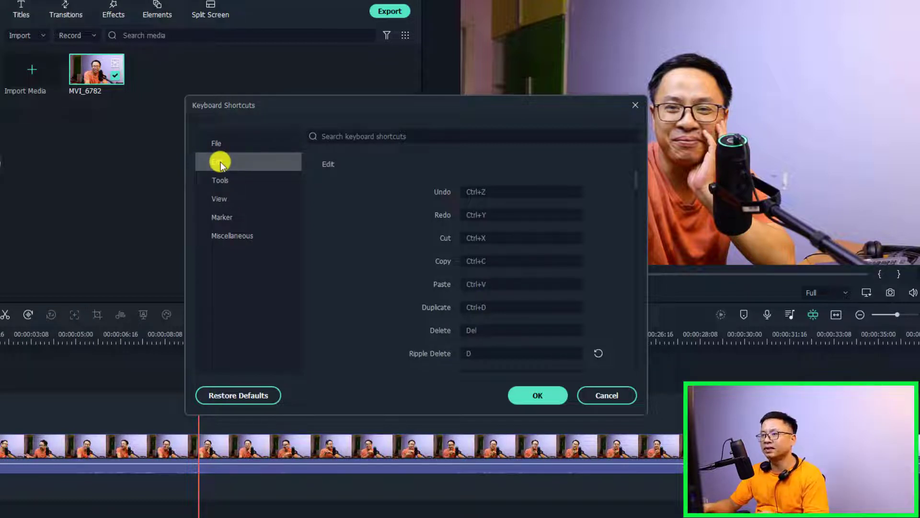
left_click(480, 194)
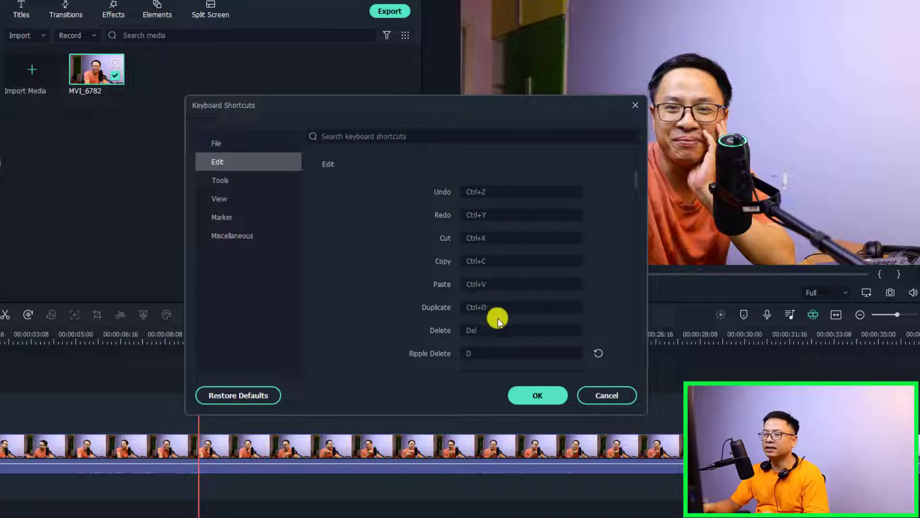
left_click(474, 353)
Step: Set the Ripple Delete shortcut to D and confirm with OK
scroll(488, 354, "down", 1)
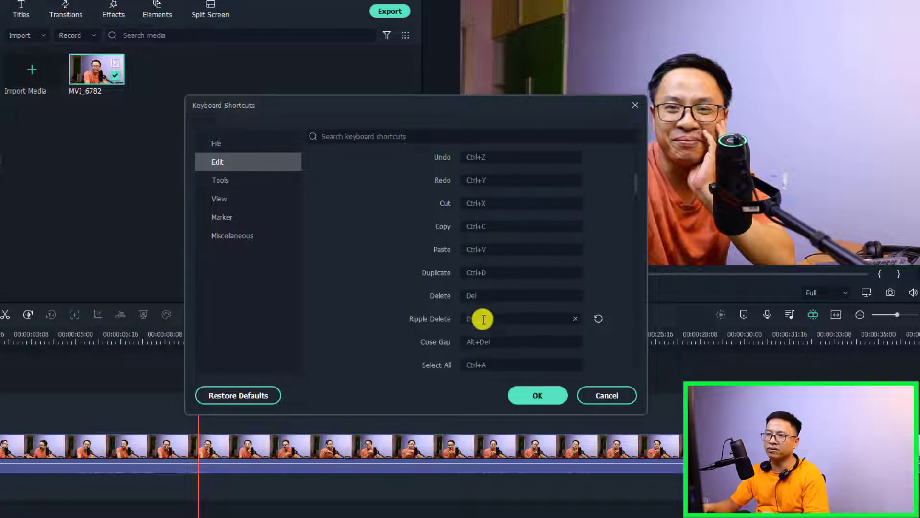
left_click(474, 318)
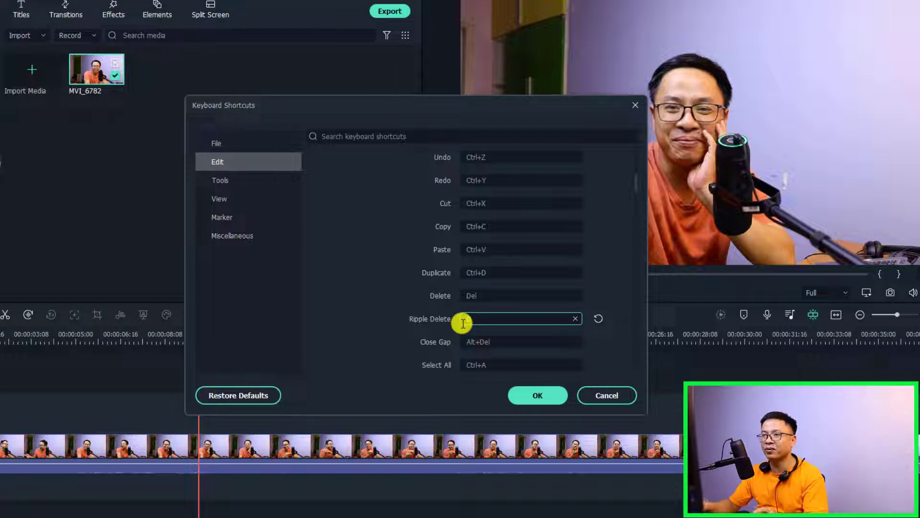
scroll(556, 303, "down", 3)
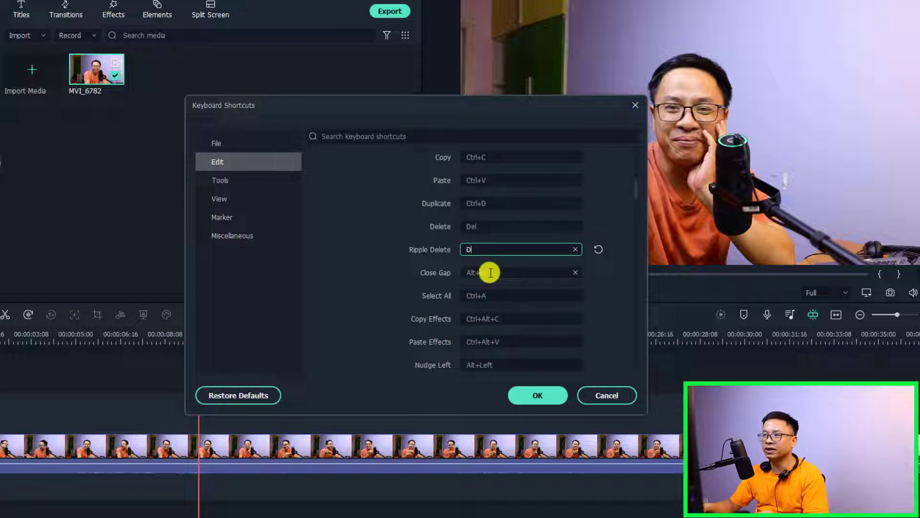
key("shift+Delete")
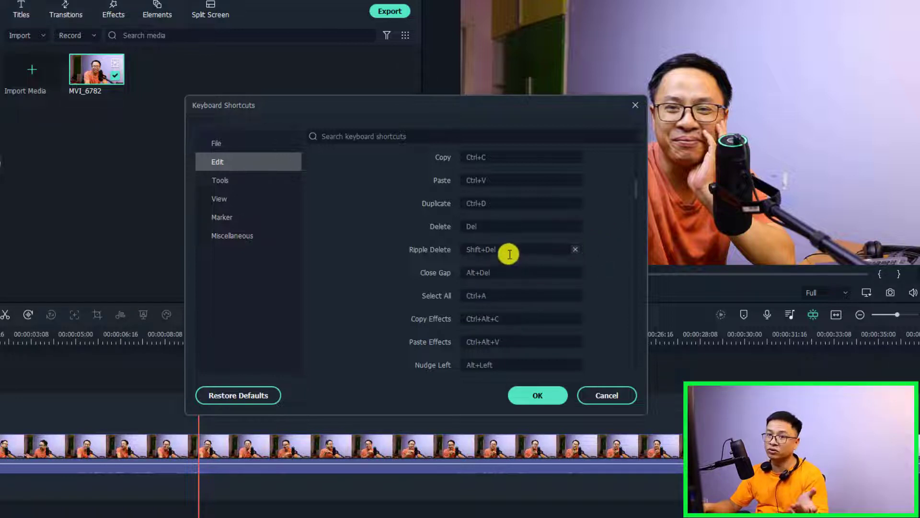
left_click(490, 251)
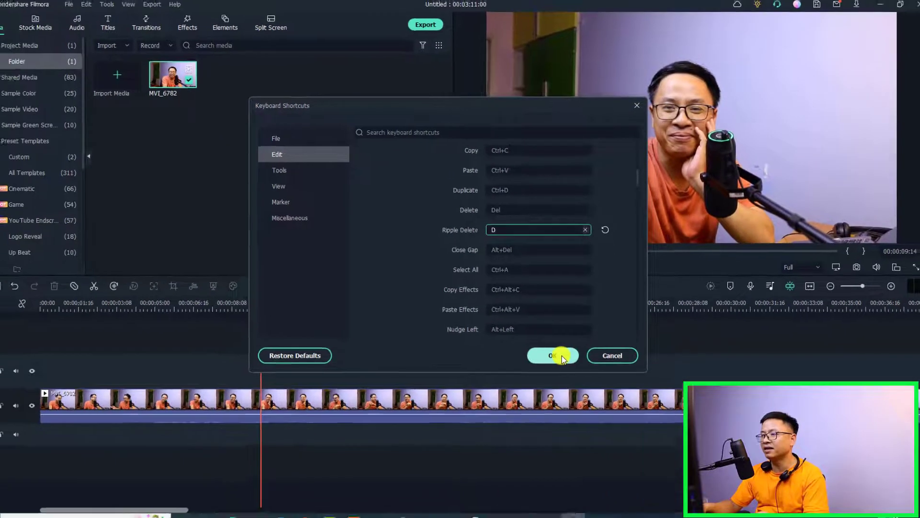
left_click(537, 395)
Step: Move the playhead to about 00:00:29 on the timeline
key("Home")
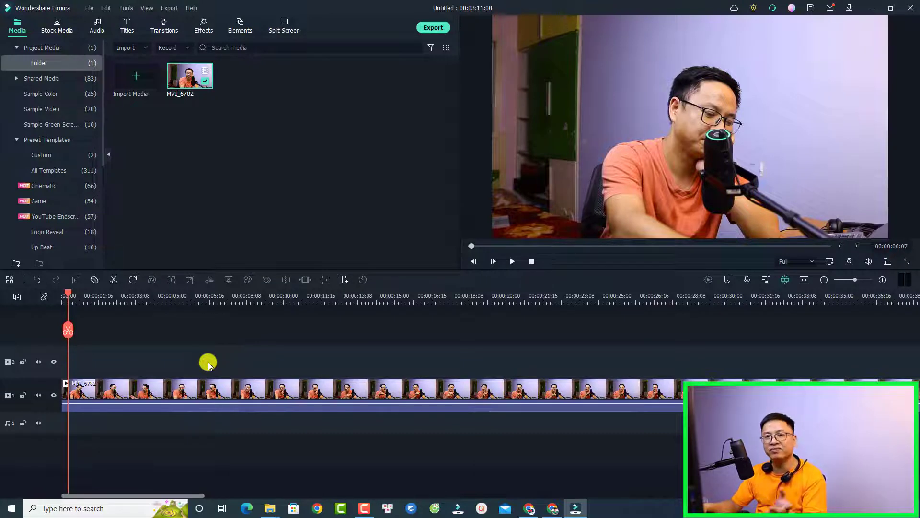
scroll(260, 380, "down", 1)
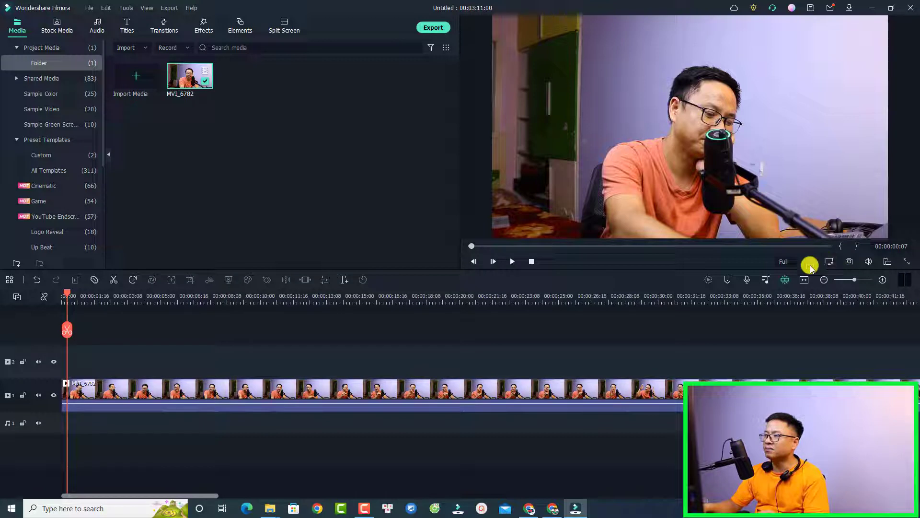
scroll(273, 393, "down", 5)
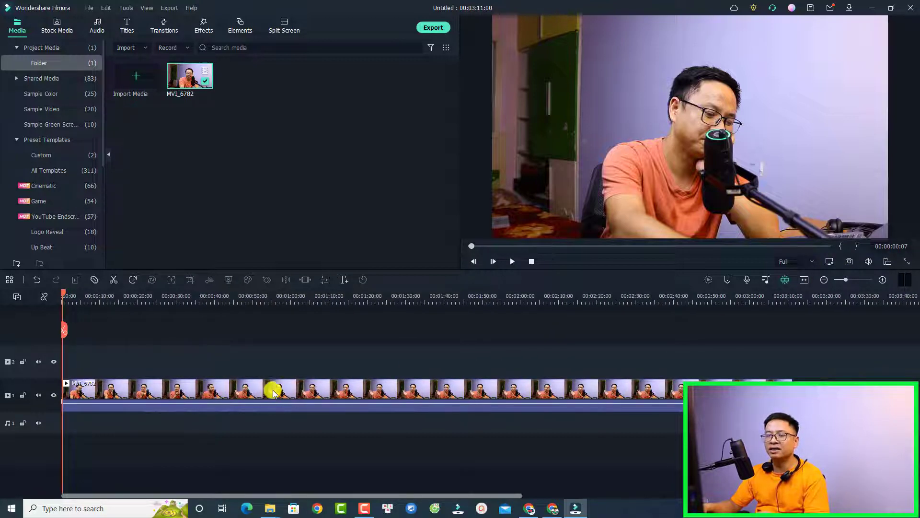
scroll(336, 372, "up", 1)
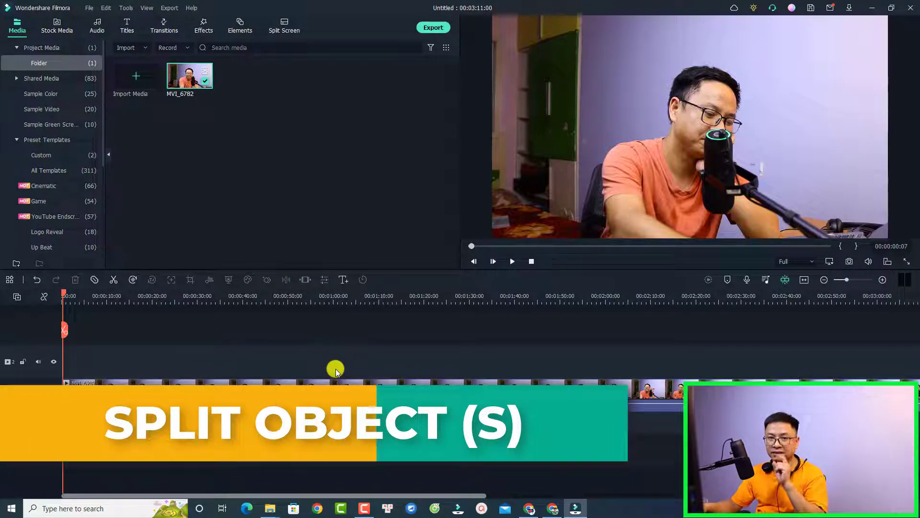
left_click_drag(63, 294, 193, 331)
left_click(235, 330)
Step: Select the MVI_6782 clip and split it at the playhead with Ctrl+B
left_click(240, 383)
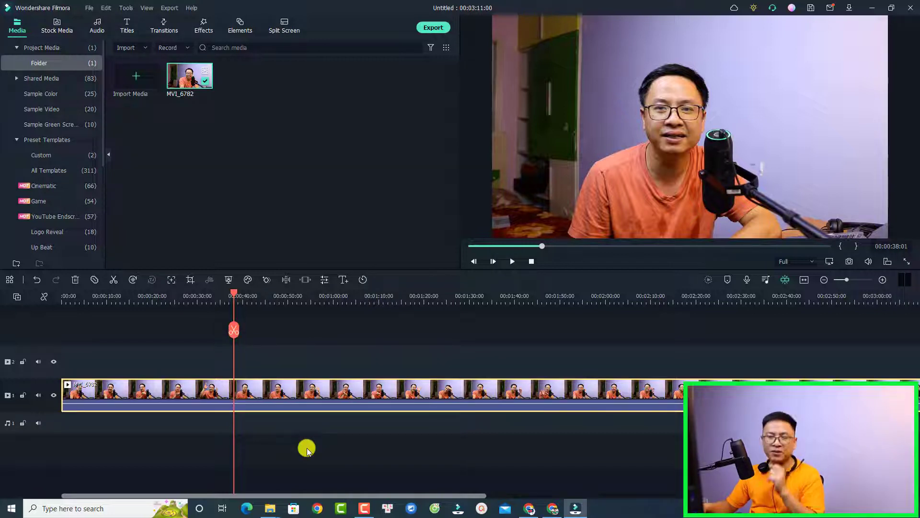
key("ctrl+z")
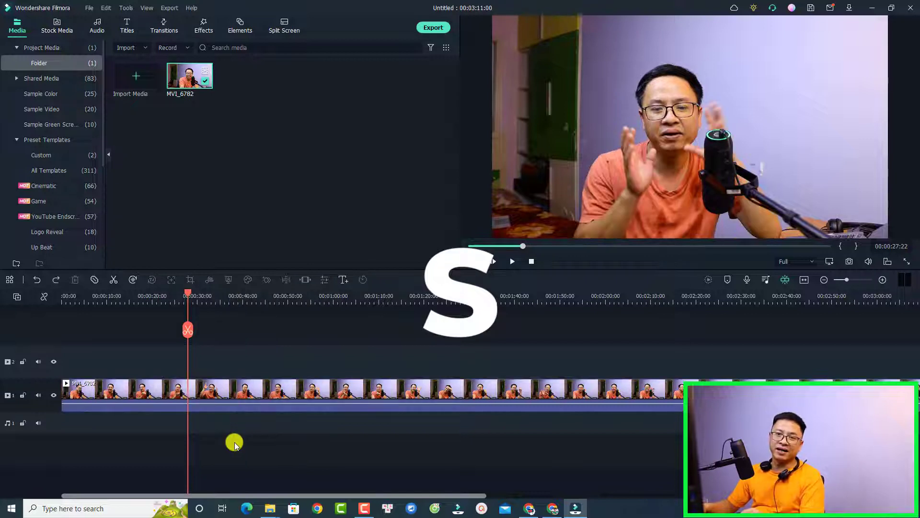
left_click(246, 396)
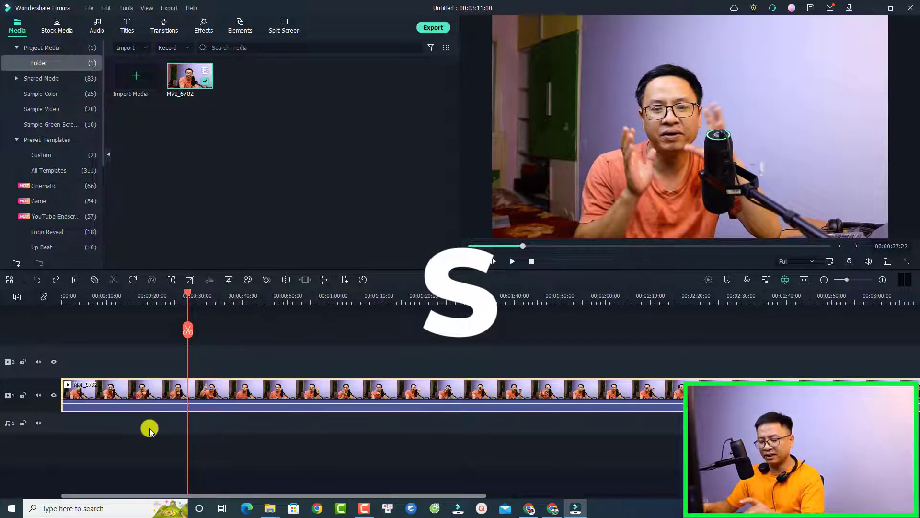
key("ctrl+b")
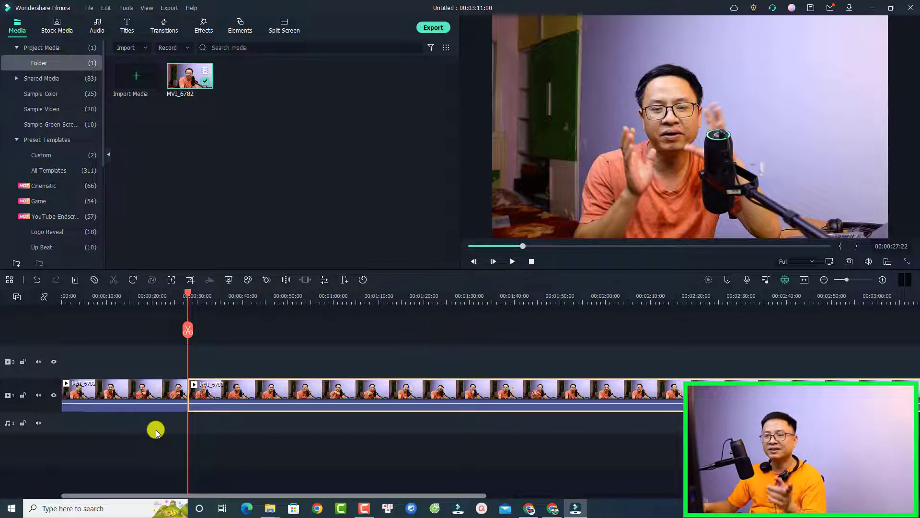
Step: Split again at 00:00:46 and ripple-delete the 00:00:29–00:00:46 section with D
left_click(269, 301)
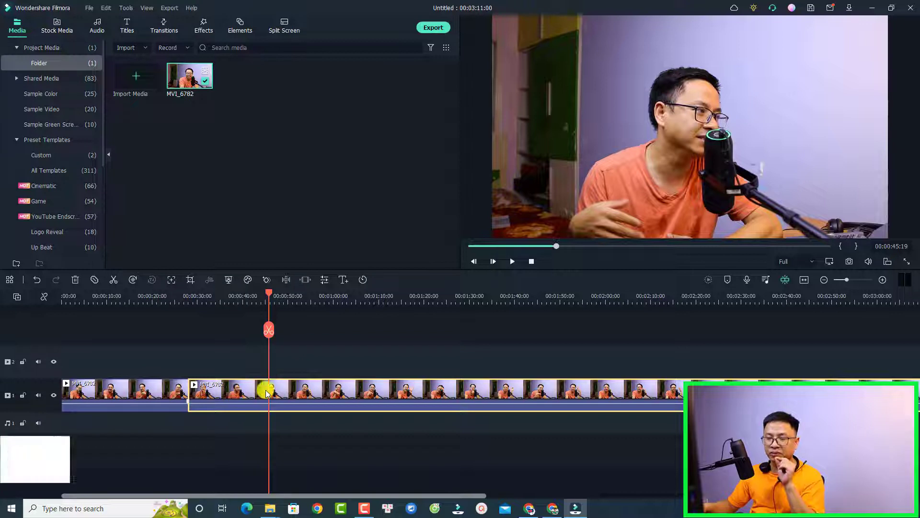
key("ctrl+b")
left_click(231, 393)
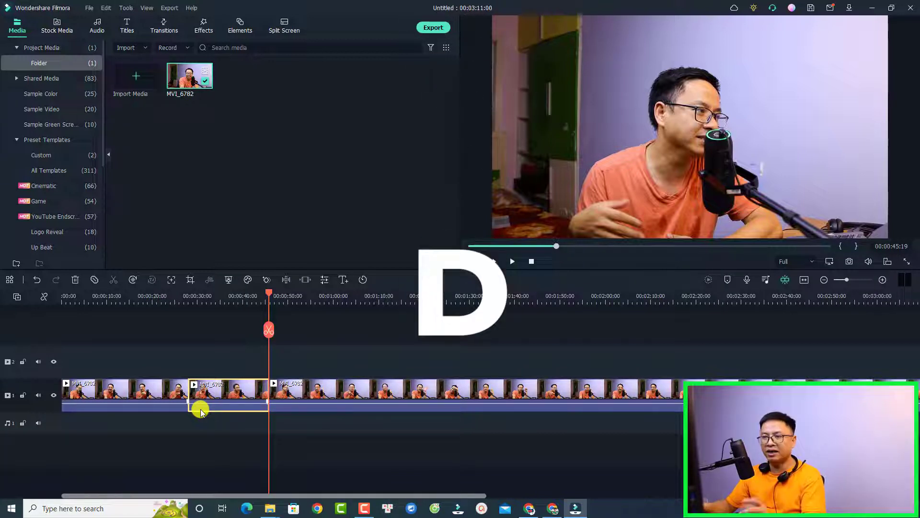
key("d")
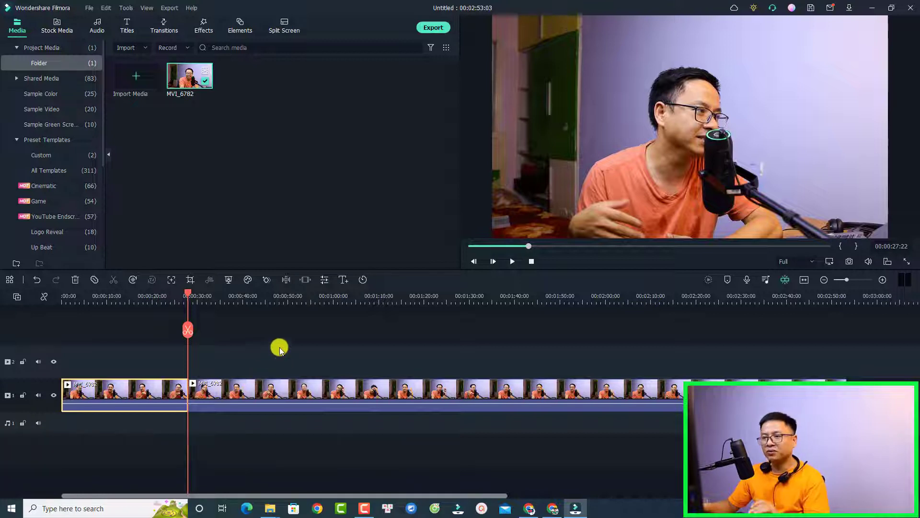
left_click(274, 298)
Step: Darken the second clip's audio band with Ctrl+Shift+M, then deselect it
left_click(280, 389)
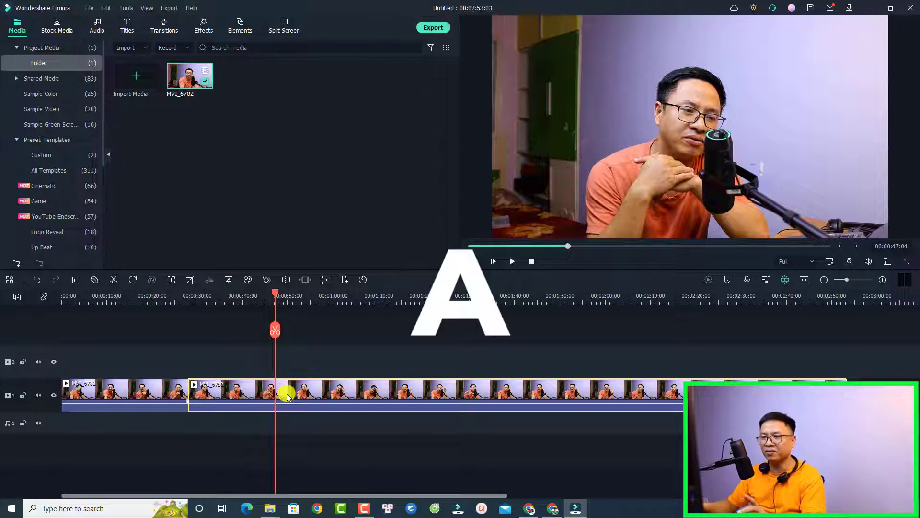
key("ctrl+shift+m")
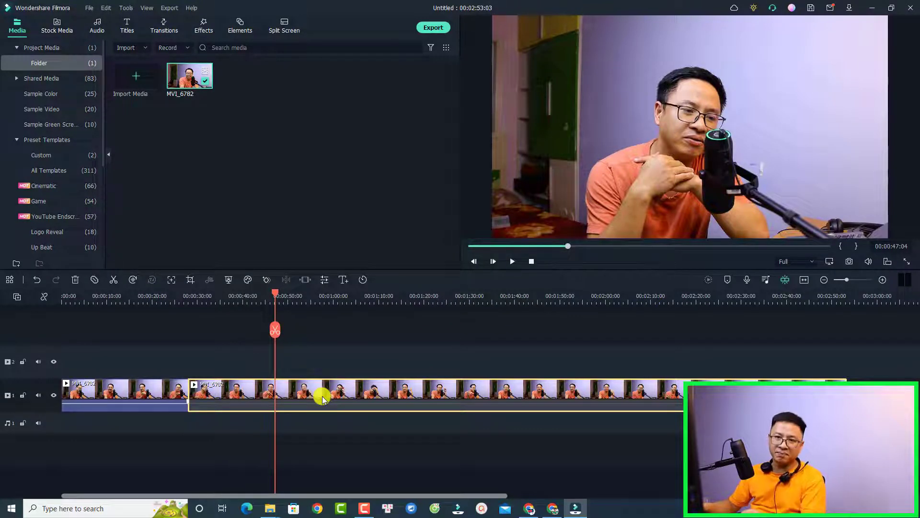
left_click(319, 362)
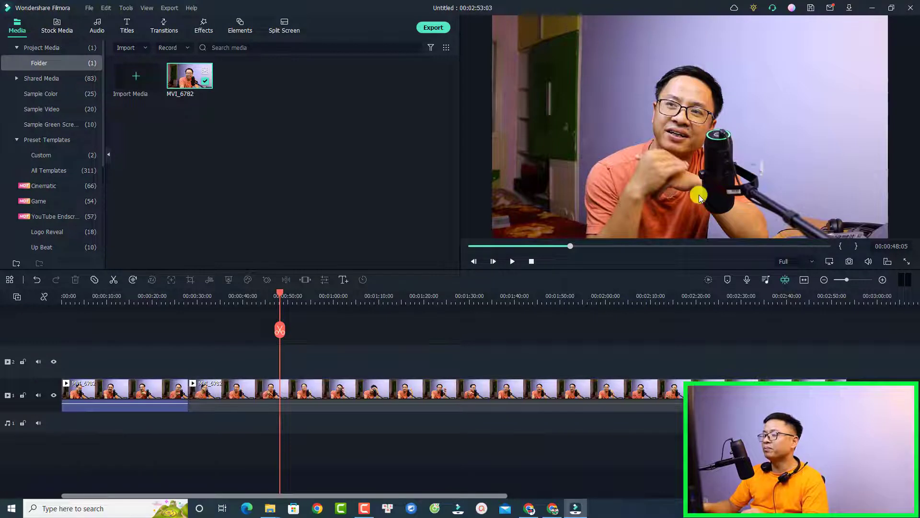
left_click(910, 264)
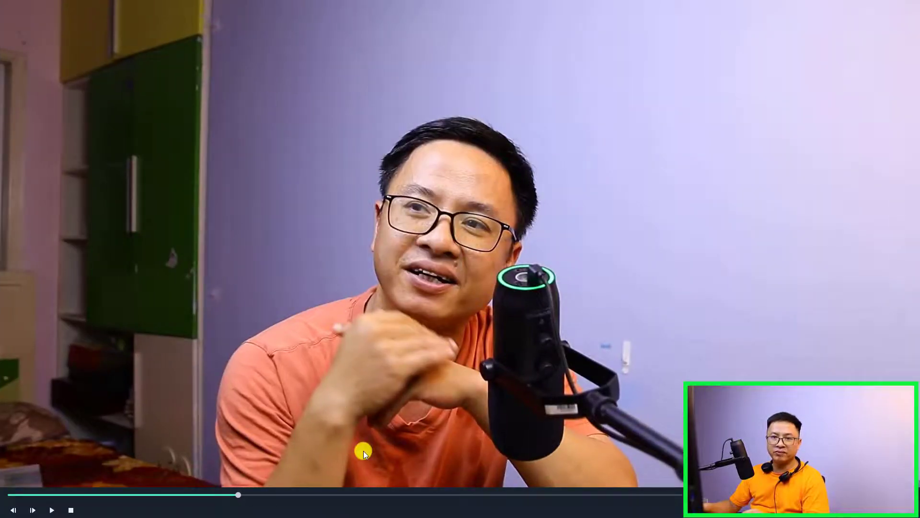
key("Escape")
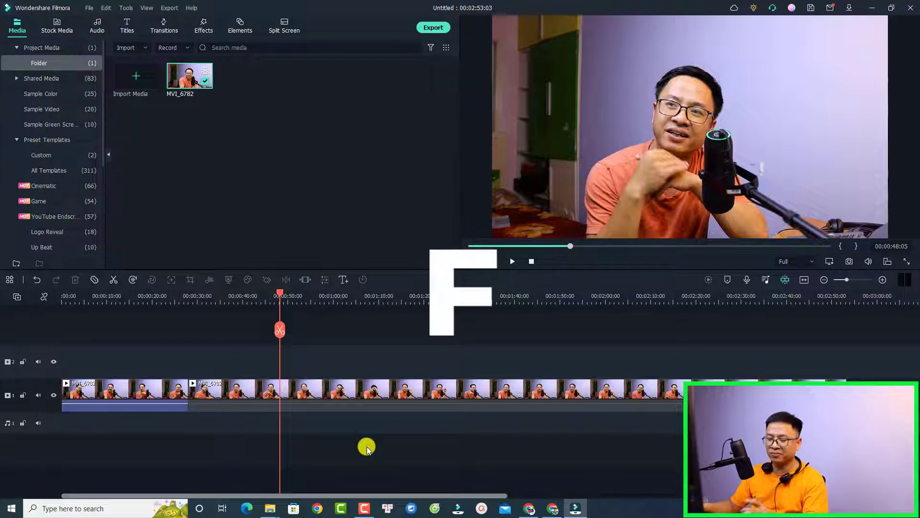
key("f")
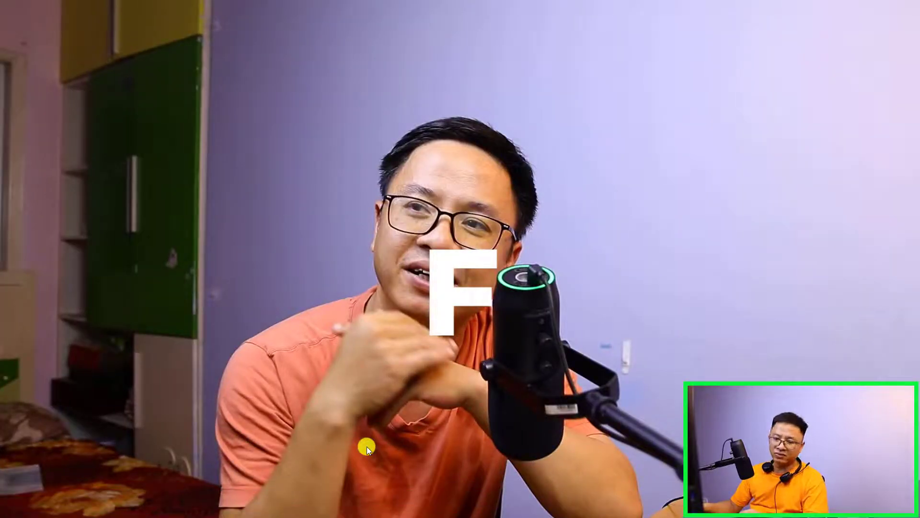
key("f")
key("f")
key("f")
key("f")
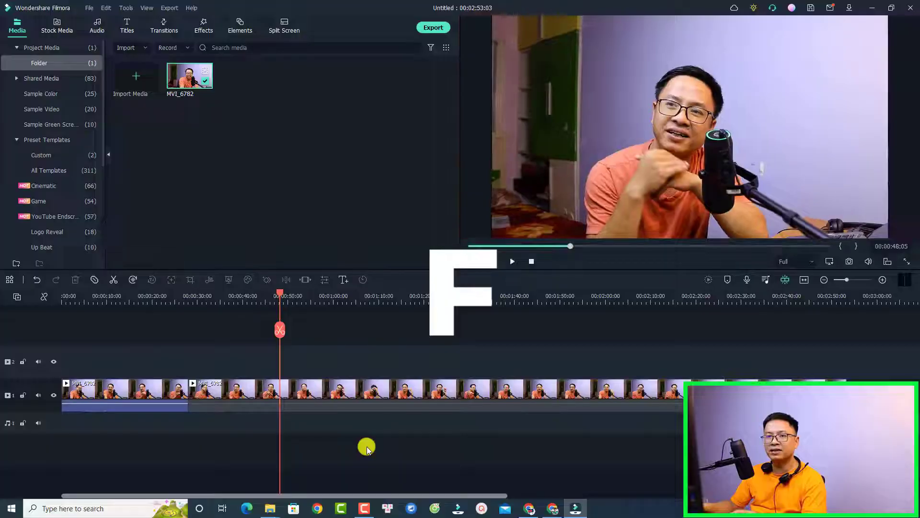
key("f")
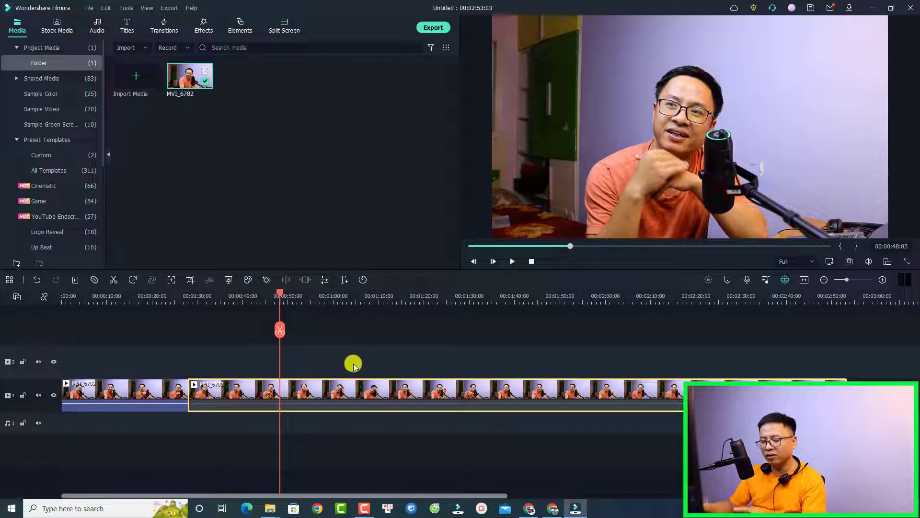
Step: Open the second clip's Speed panel with W
key("w")
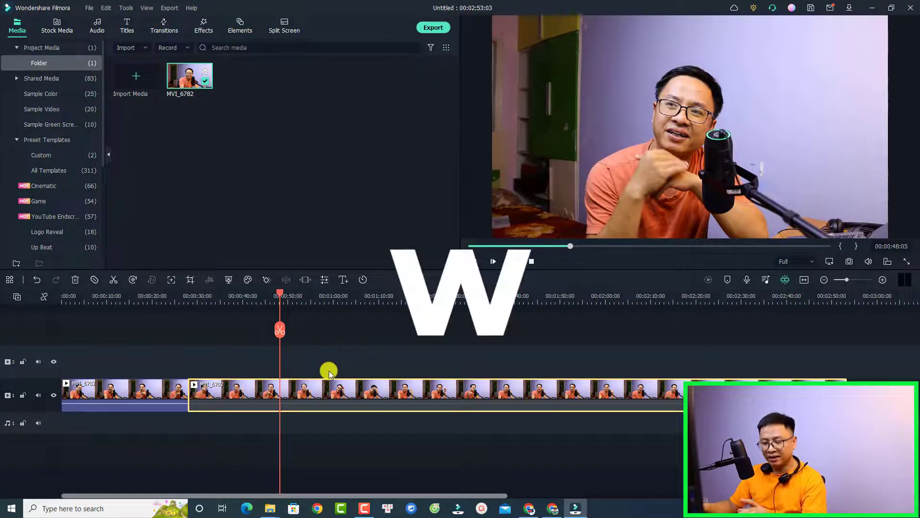